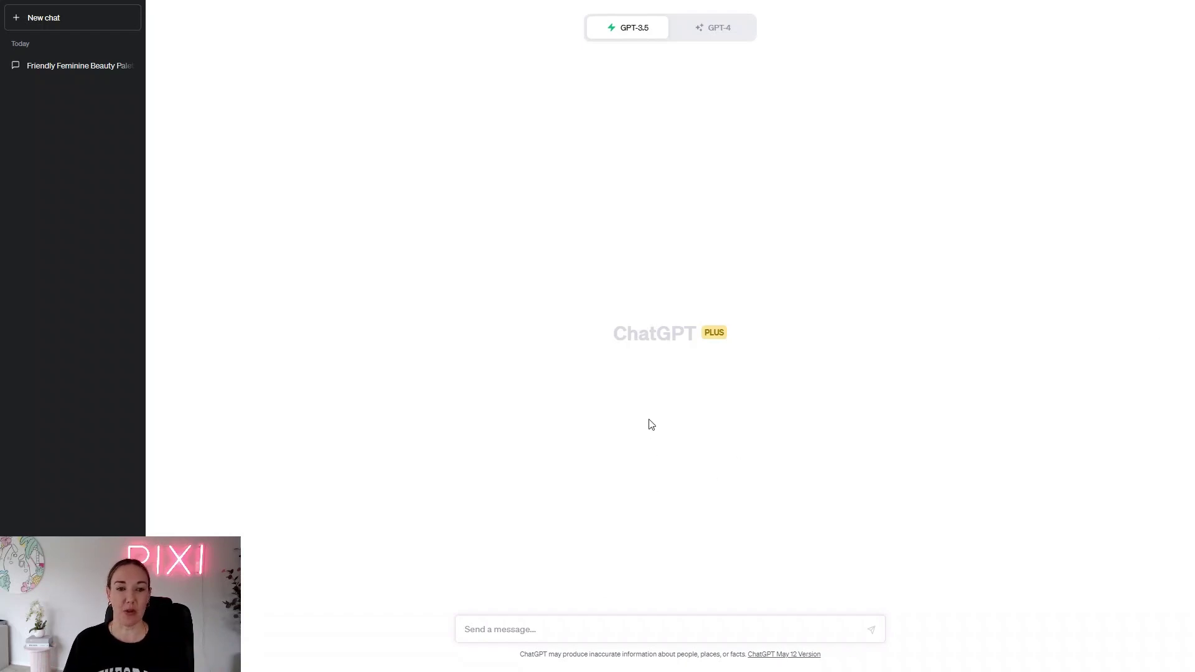
- Switch the new chat to GPT-4 with Browsing (Beta)
{"action": "left_click", "coordinate": [722, 32]}
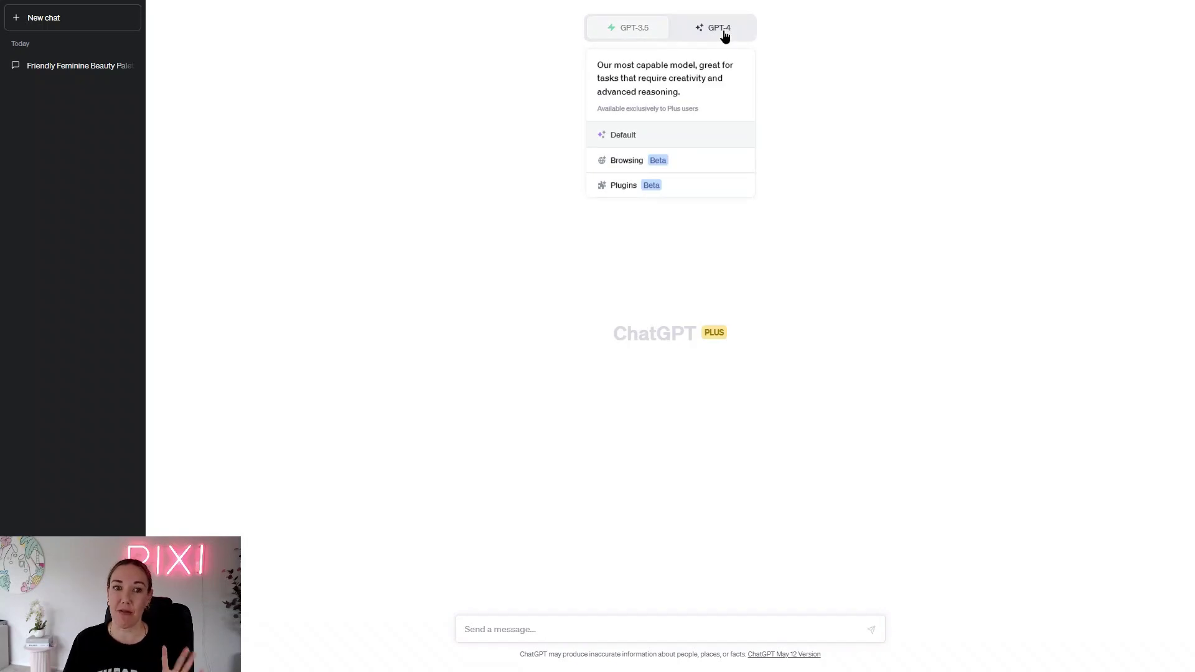
{"action": "left_click", "coordinate": [725, 36]}
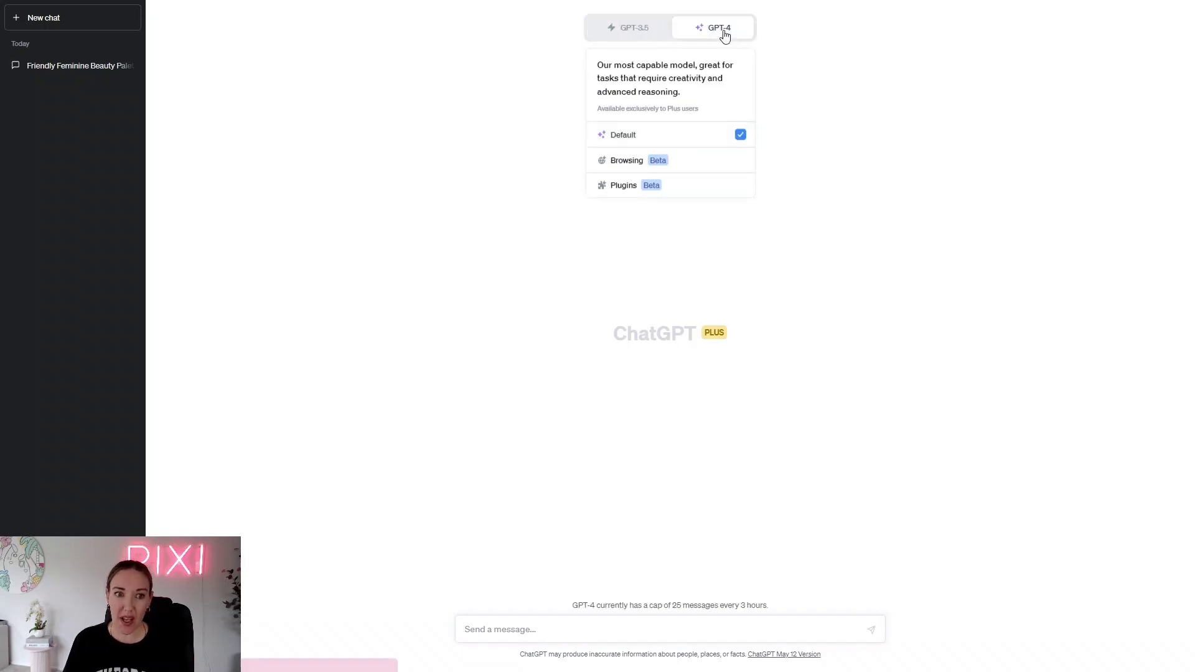
{"action": "left_click", "coordinate": [632, 168]}
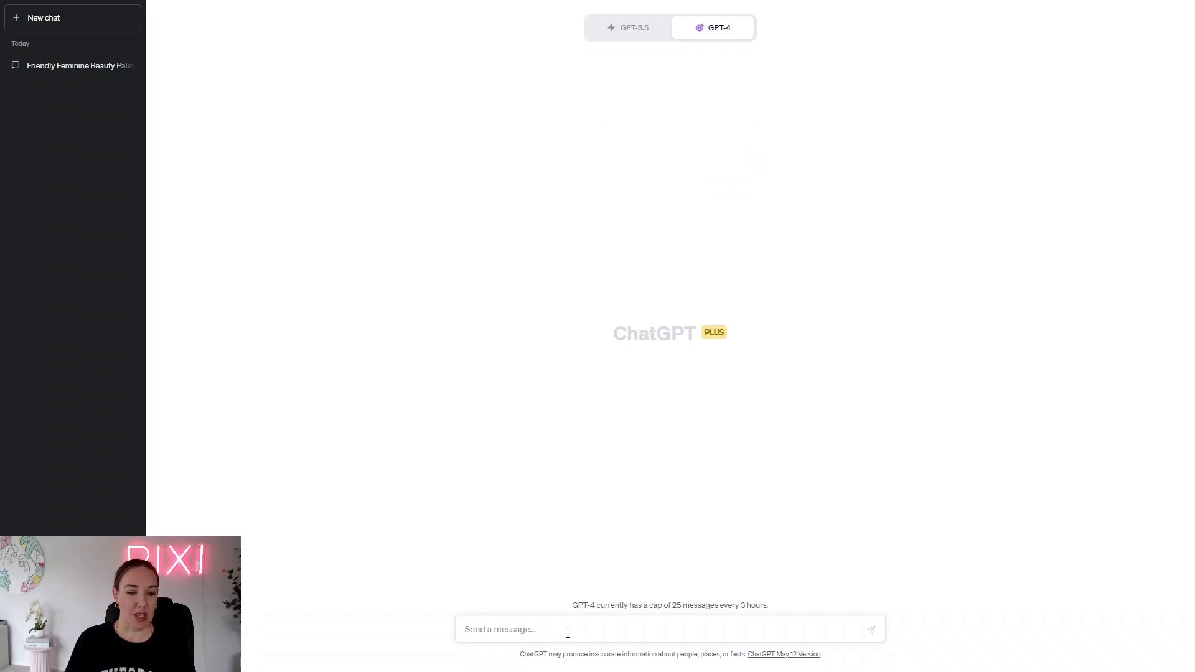
{"action": "type", "text": "Extract the brand tone and voice from [your website] and create a brand guidelines document to ensure future content follows those guidelines."}
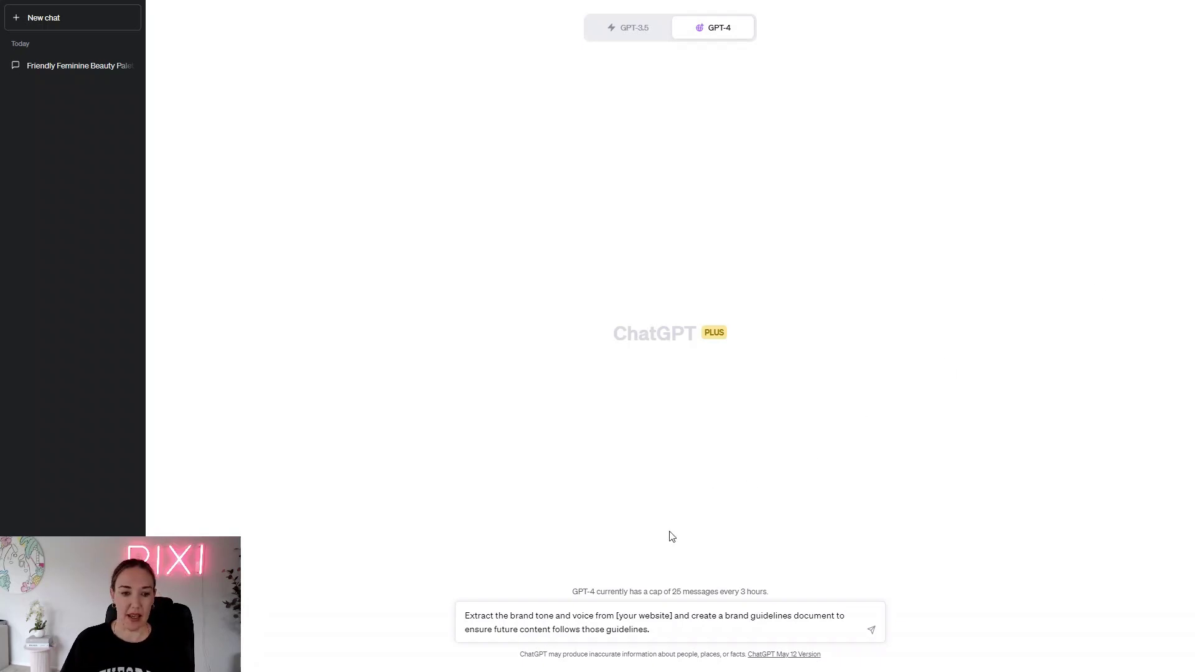
{"action": "left_click_drag", "start_coordinate": [673, 615], "coordinate": [618, 617]}
{"action": "type", "text": "https://pixisite.com/"}
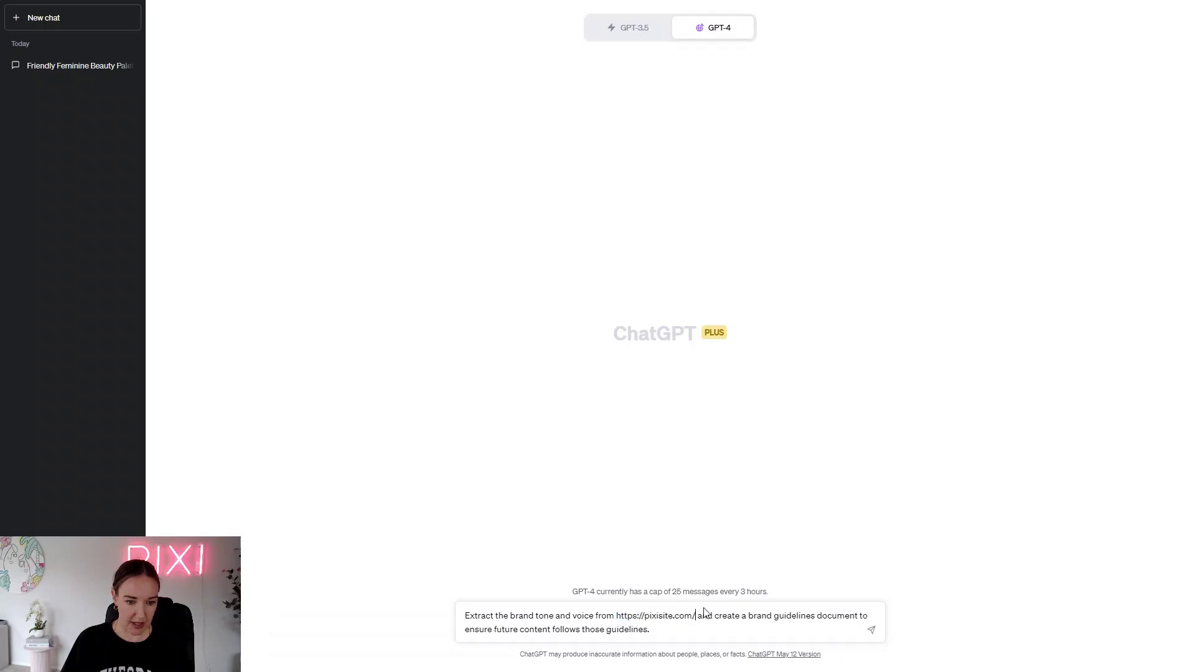
- Send the Pixisite brand guidelines prompt to GPT-4 for browsing
{"action": "left_click", "coordinate": [873, 632]}
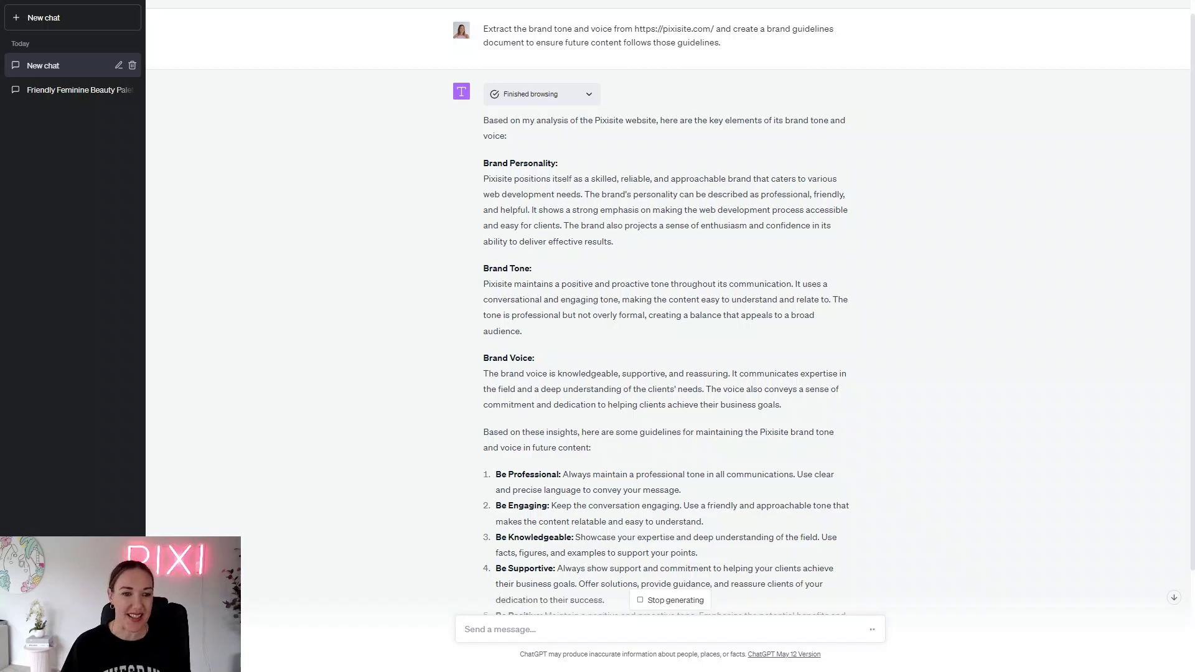
{"action": "scroll", "coordinate": [723, 375], "scroll_direction": "down", "scroll_amount": 1}
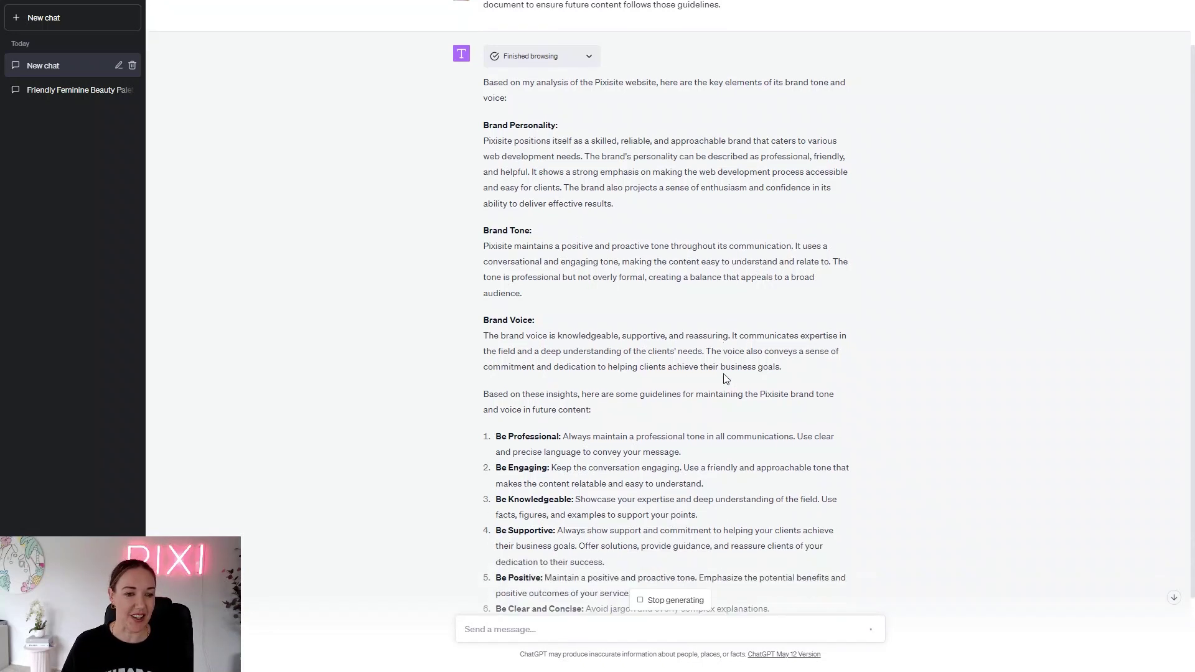
{"action": "scroll", "coordinate": [723, 374], "scroll_direction": "down", "scroll_amount": 2}
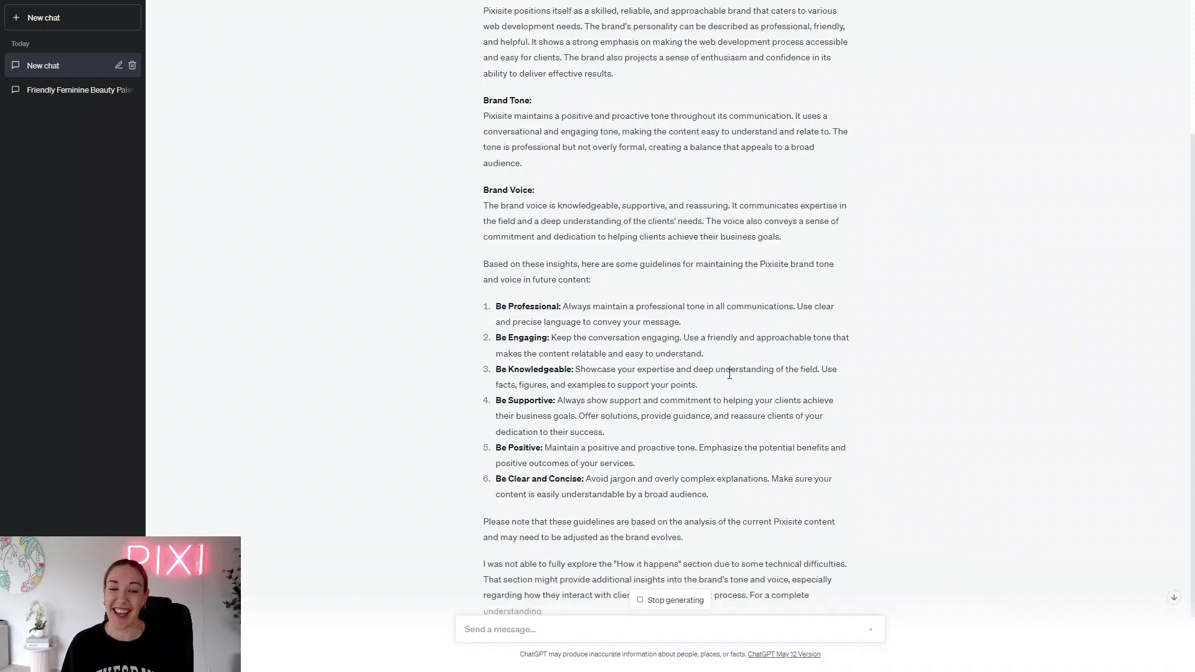
{"action": "scroll", "coordinate": [744, 358], "scroll_direction": "down", "scroll_amount": 1}
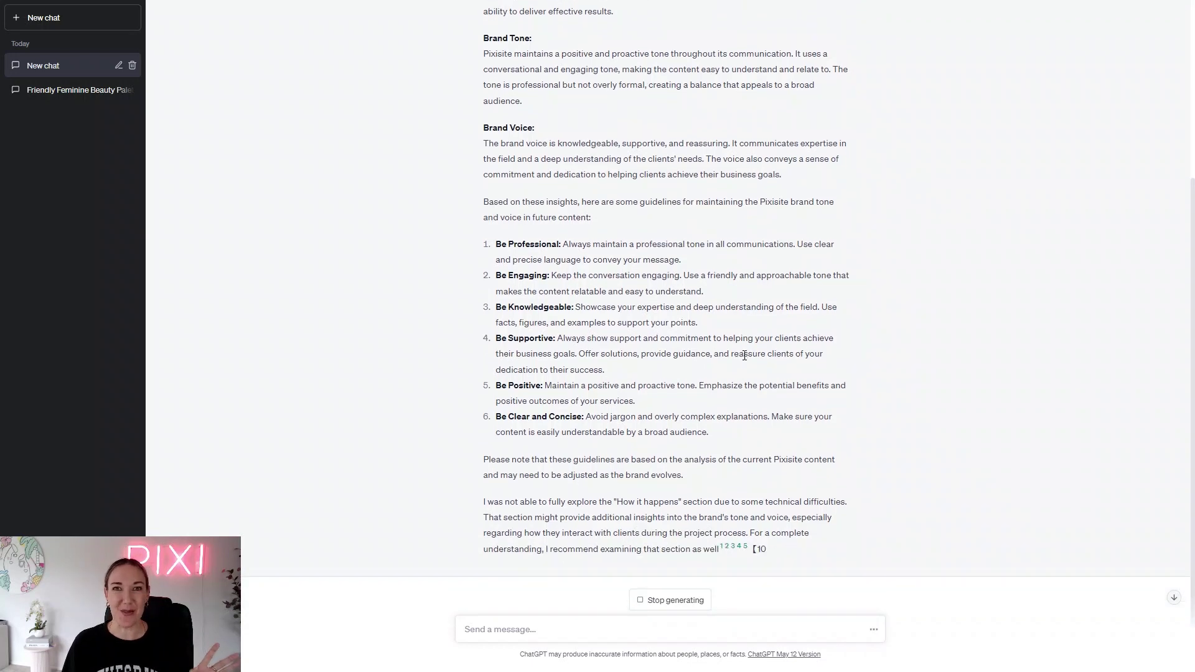